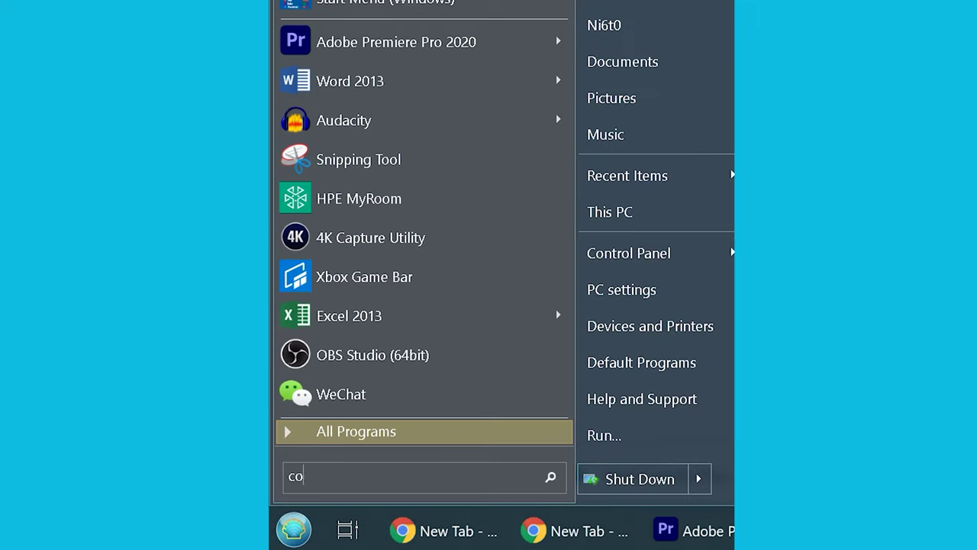
Step: Open Command Prompt as administrator and check drive D: for errors with chkdsk d: /f /r /x
type("mma")
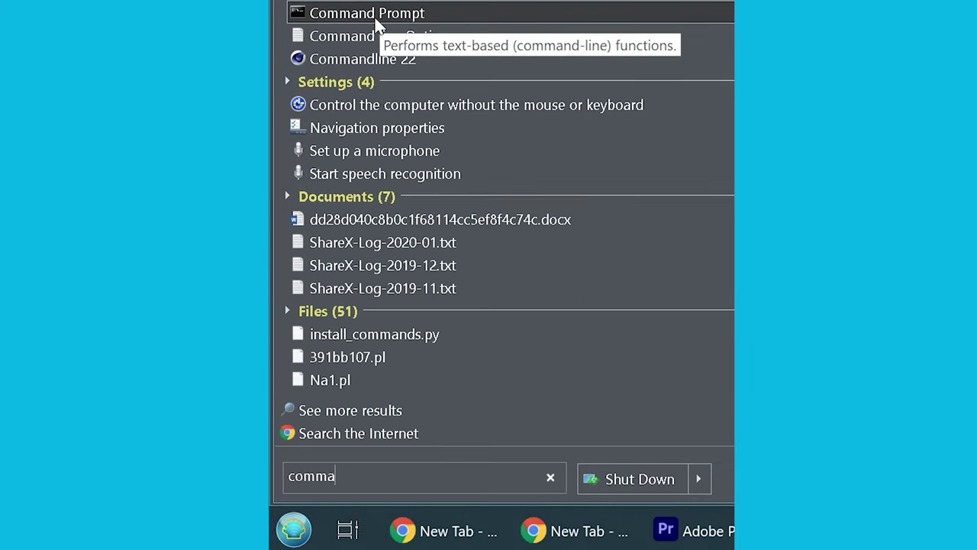
right_click(376, 14)
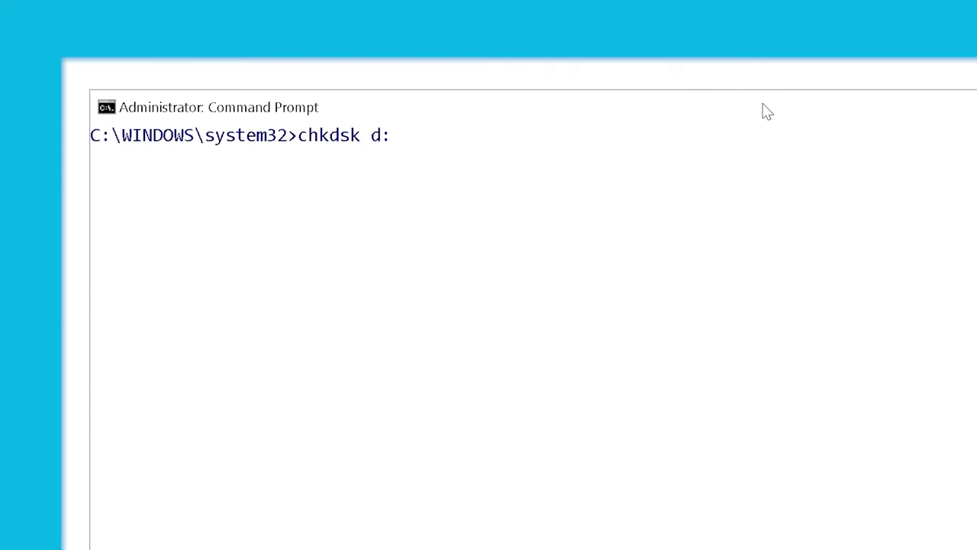
type("d: /f /r /")
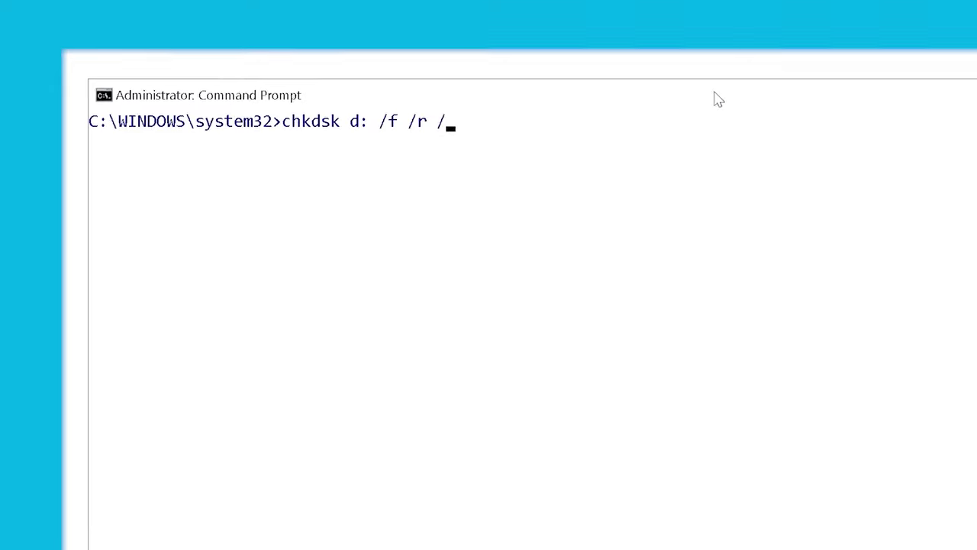
type("x")
key("Return")
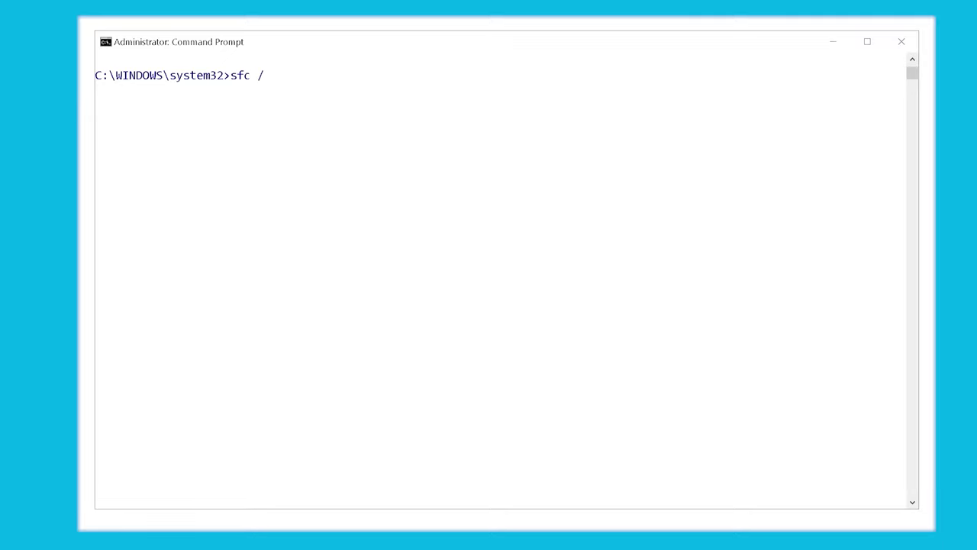
Step: Display the System File Checker's command options with sfc /?
type("c /?")
key("Return")
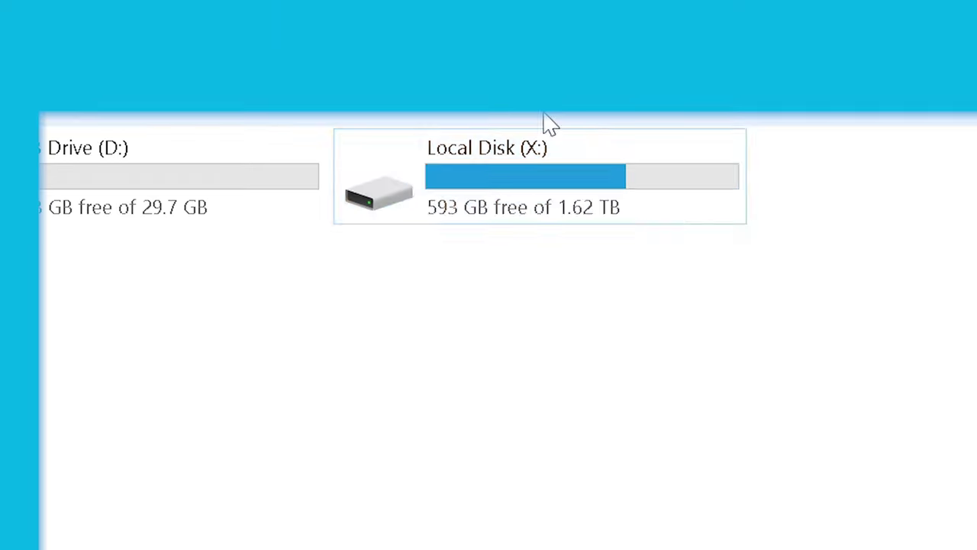
Step: Open the properties of Local Disk (X:) in File Explorer and run its file system error check
right_click(570, 203)
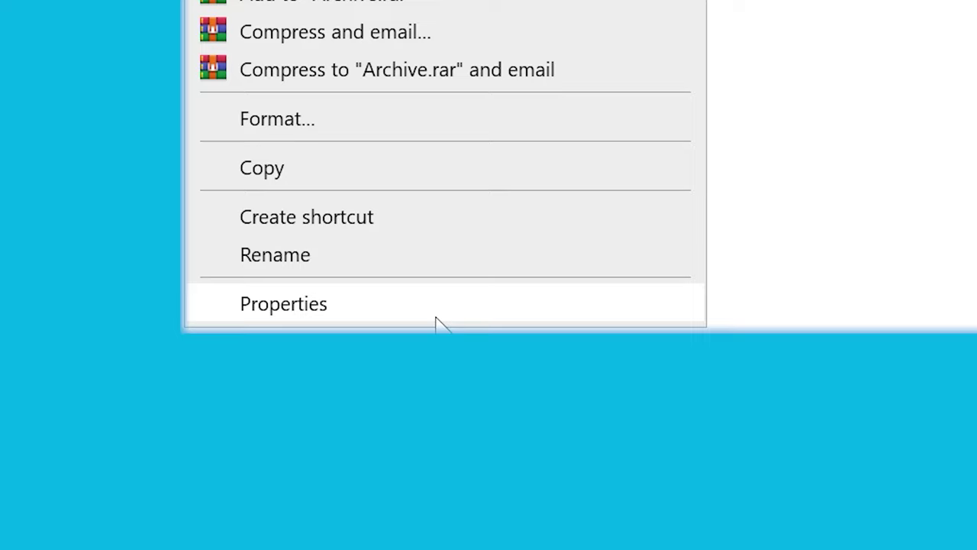
left_click(406, 467)
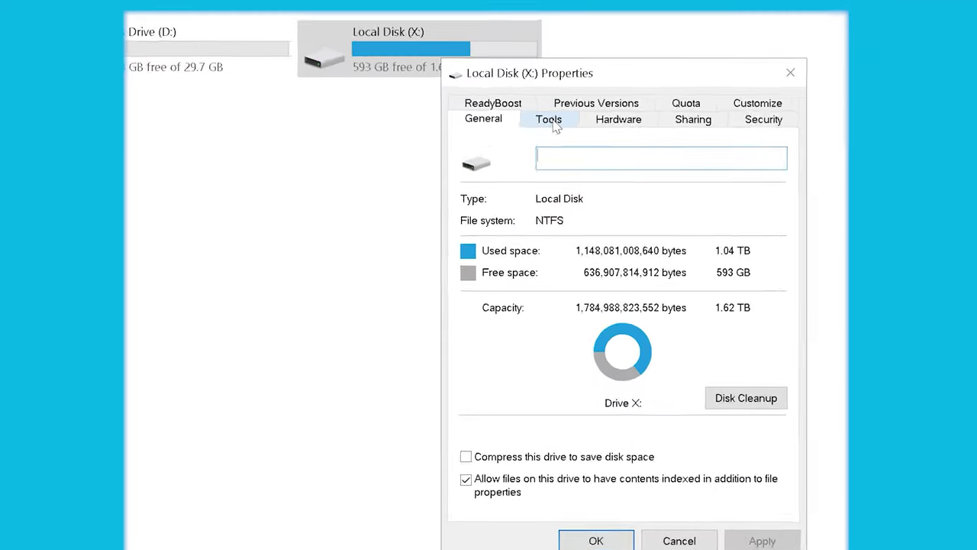
left_click(550, 122)
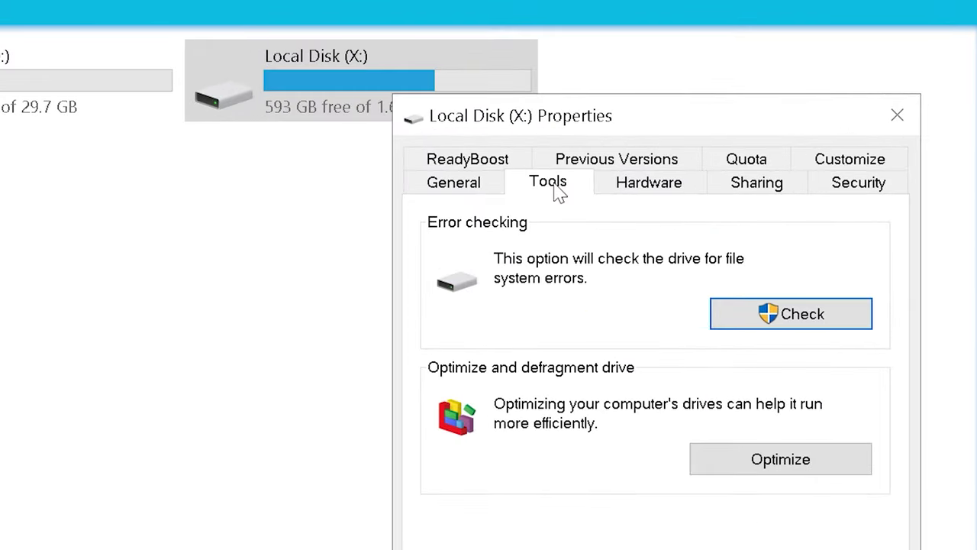
left_click(768, 313)
left_click(350, 413)
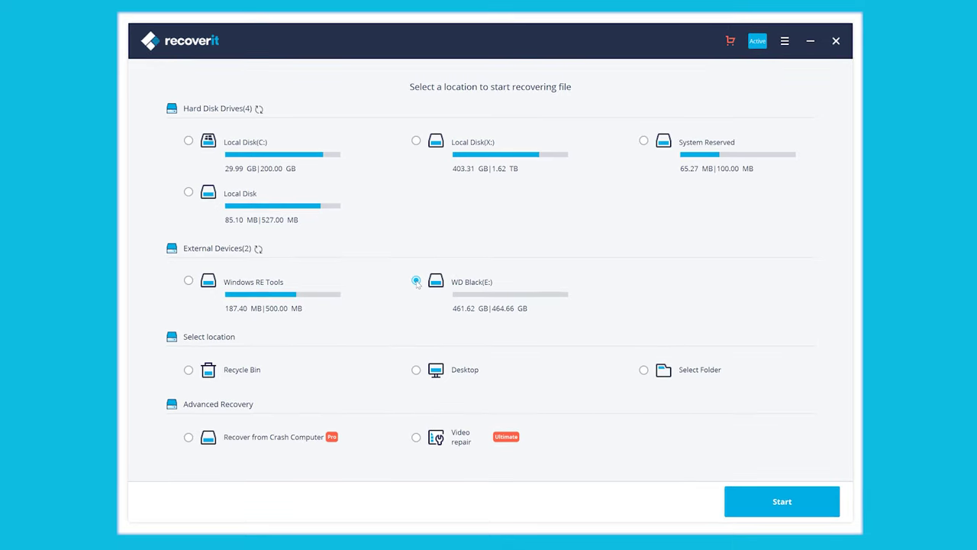
Step: In Recoverit, scan the WD Black (E:) drive and open the Photos folder inside its NTFS Recycle Bin
left_click(789, 501)
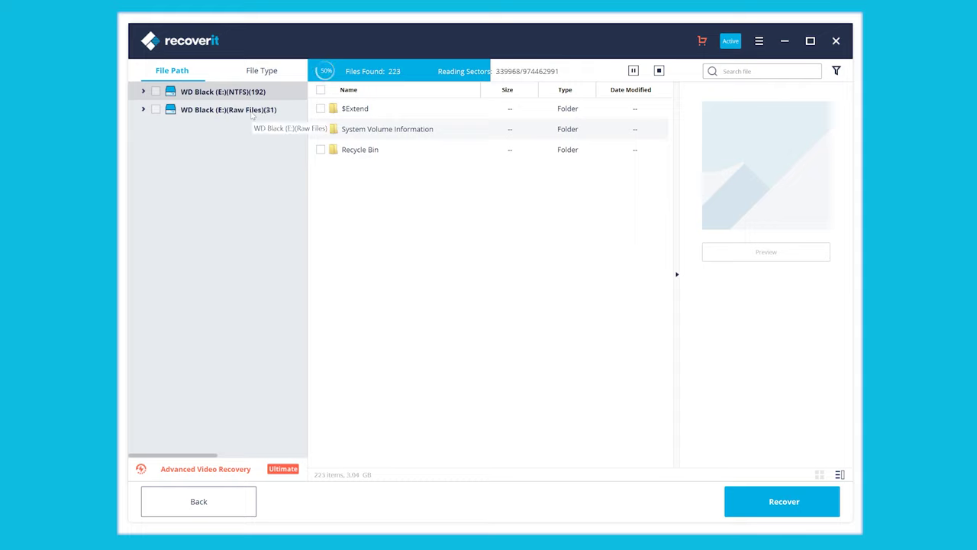
left_click(143, 91)
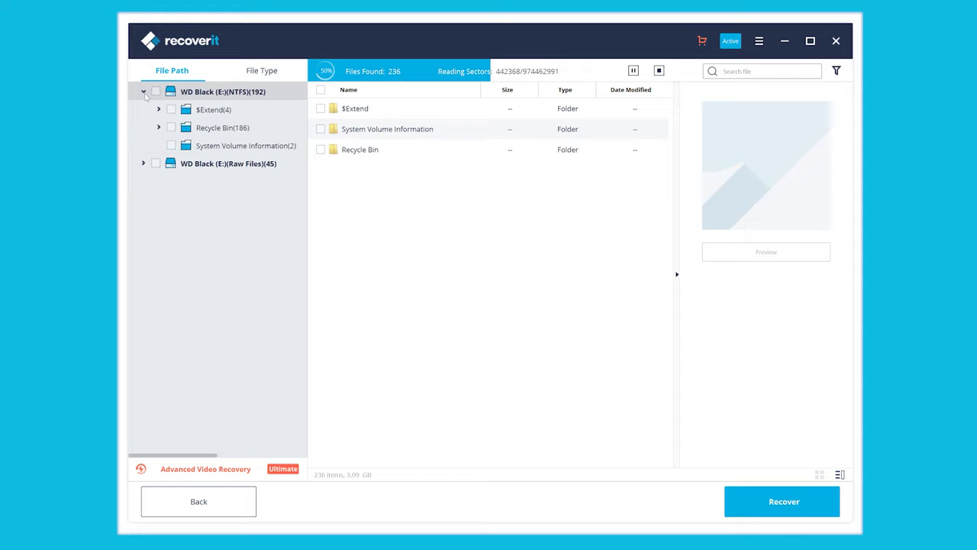
left_click(227, 127)
double_click(358, 111)
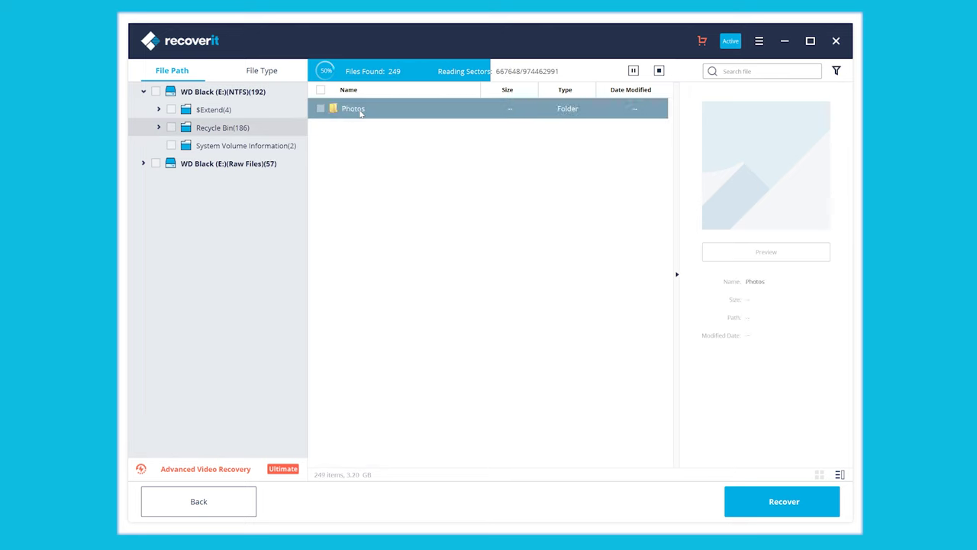
Step: Look through the JPG files in the Photos folder, checking the thumbnails of IMG_20210109_141309.jpg and IMG_20210108_234130.jpg
key("Down")
key("Down")
key("Down")
key("Down")
key("Down")
key("Down")
key("Down")
key("Down")
key("Down")
key("Down")
key("Down")
key("Down")
key("Down")
key("Down")
key("Down")
key("Down")
key("Down")
key("Down")
key("Down")
key("Down")
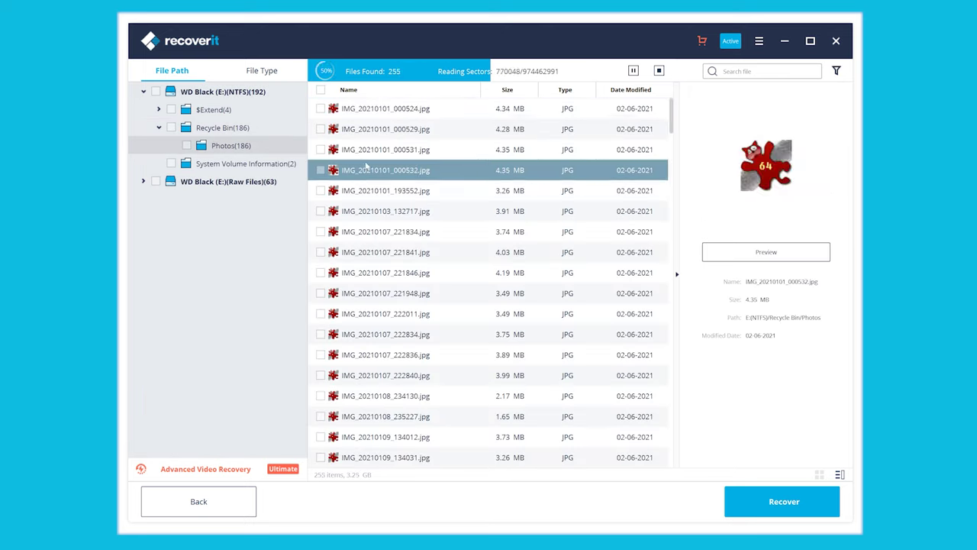
left_click(367, 289)
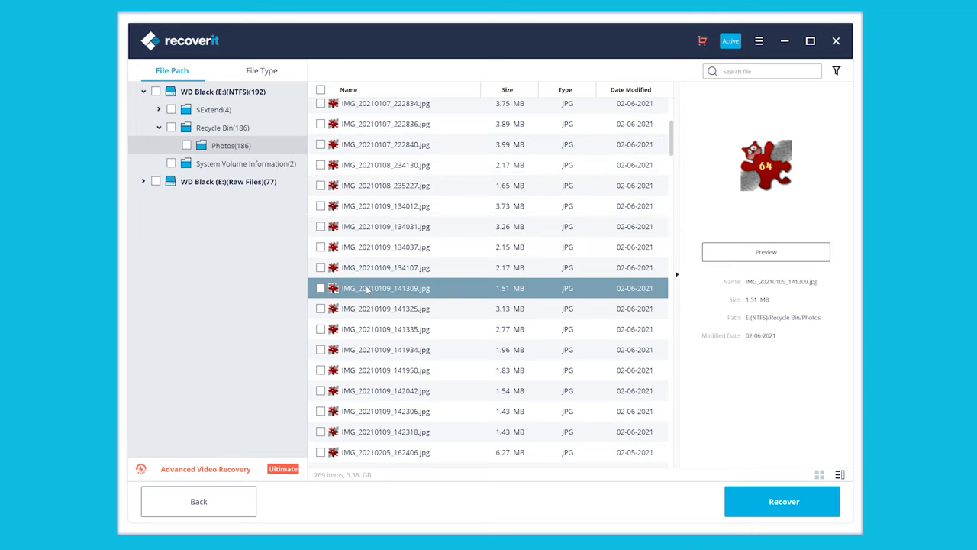
left_click(397, 173)
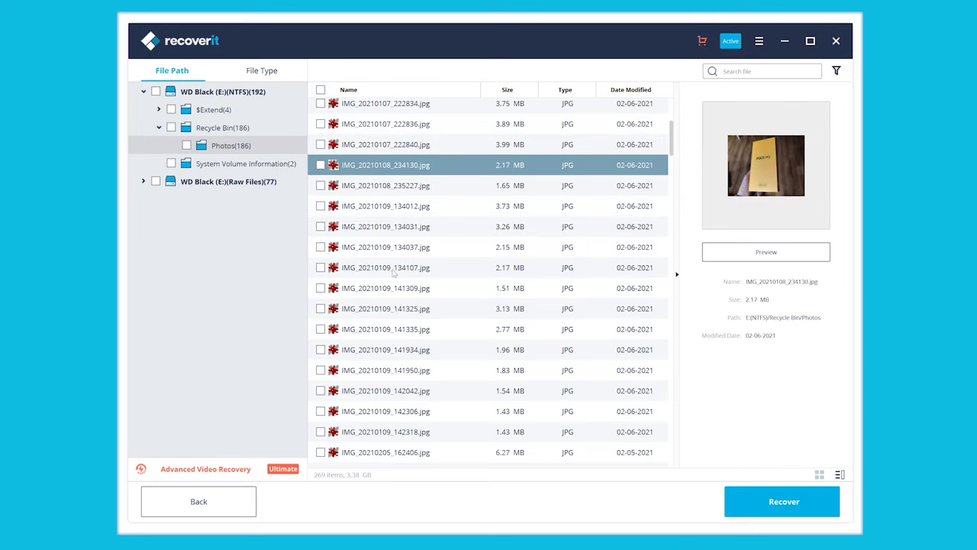
scroll(406, 332, "down", 7)
scroll(406, 332, "down", 1)
Step: Preview IMG_20210205_173244.jpg, and view the similar photos IMG_20210107_222836.jpg and IMG_20210107_221834.jpg
left_click(402, 329)
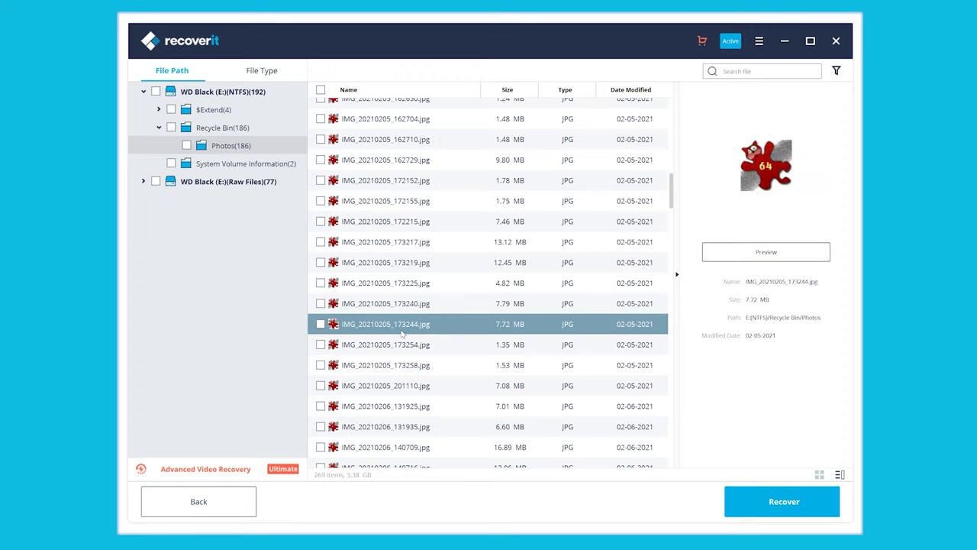
left_click(794, 256)
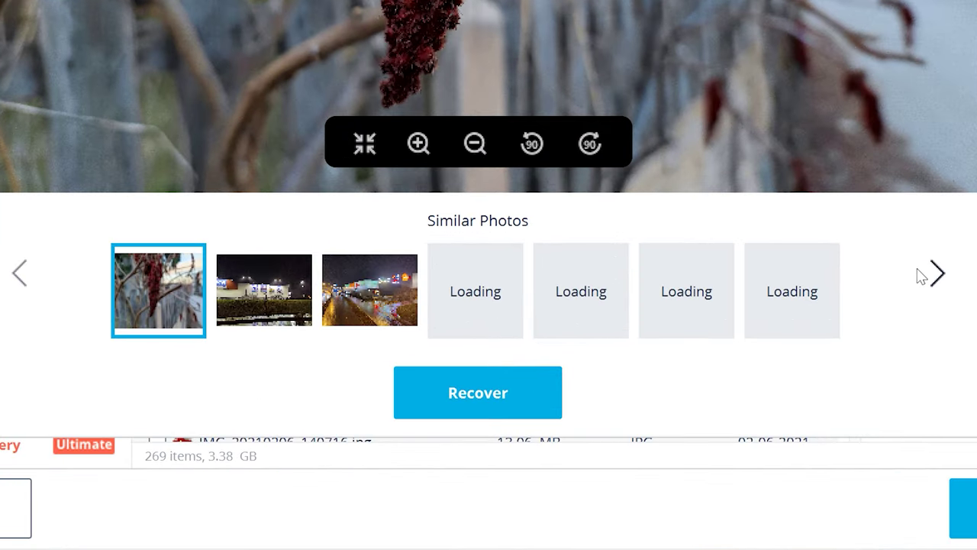
left_click(341, 294)
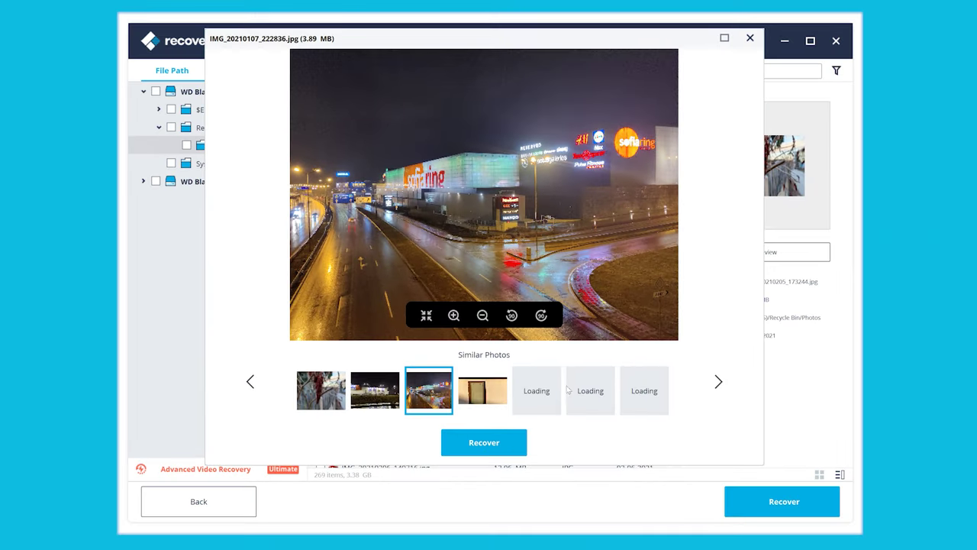
left_click(250, 383)
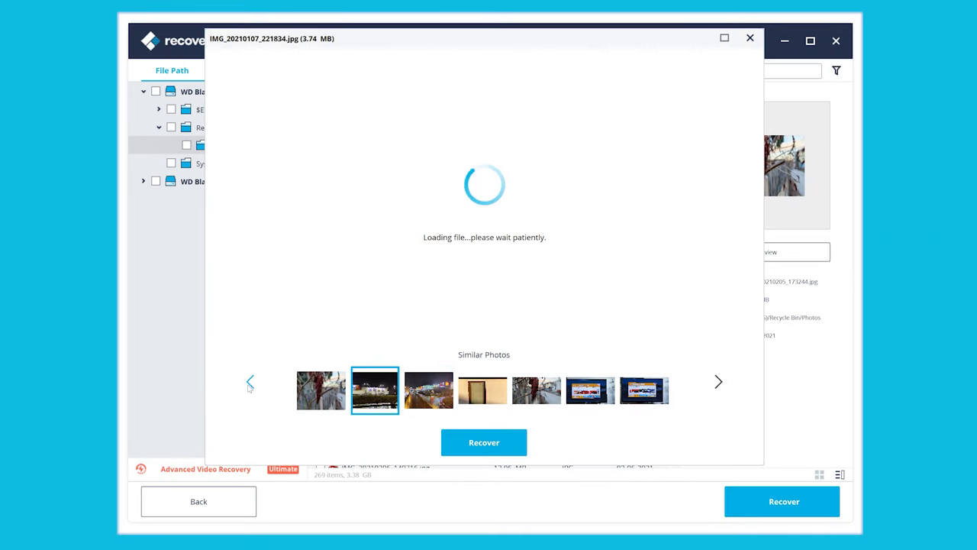